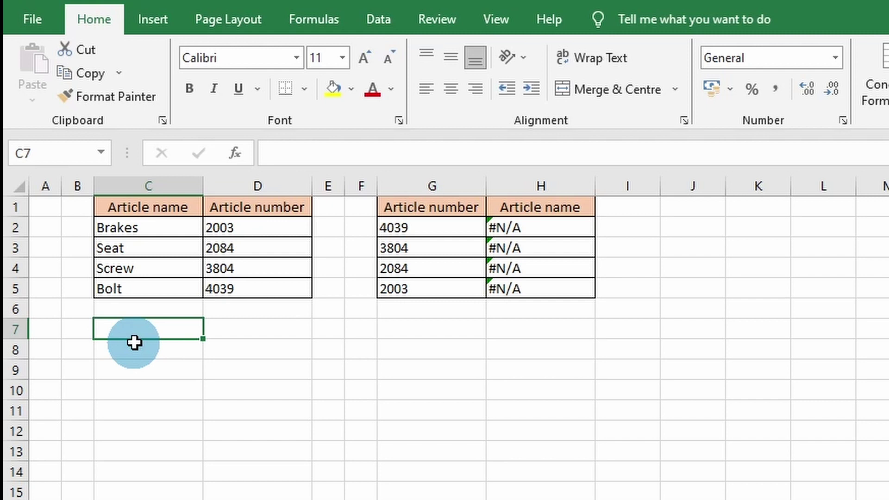
# Move the Article number column from D to in front of the article names in column B.
pyautogui.click(332, 364)
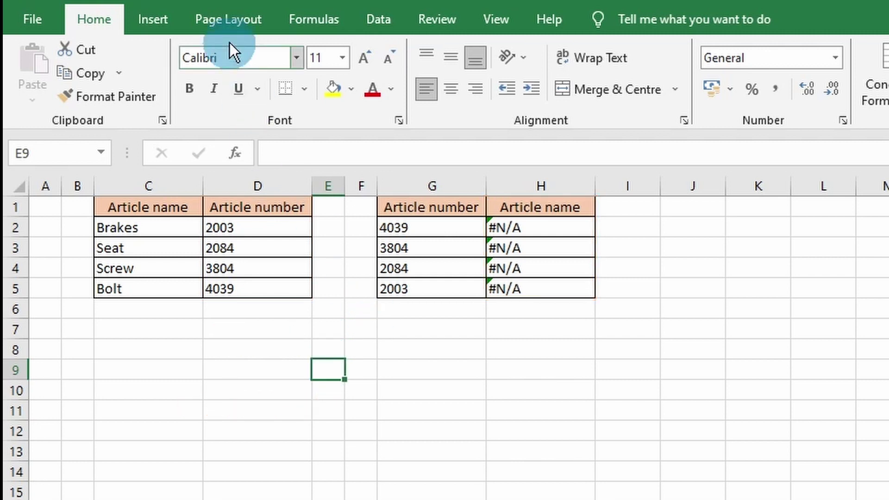
pyautogui.click(246, 185)
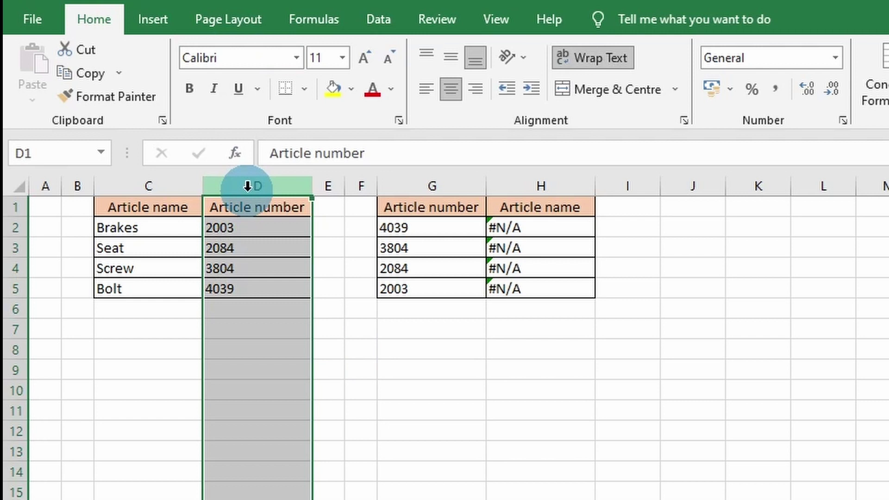
pyautogui.hotkey('ctrl', 'x')
pyautogui.click(74, 185)
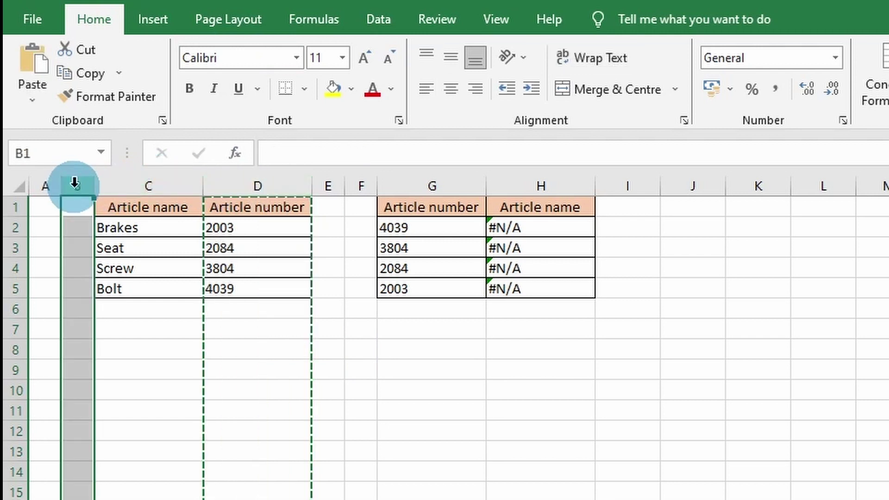
pyautogui.hotkey('ctrl', '+')
pyautogui.click(455, 241)
# Shift H2's lookup range to B:C and fill the formula down to H5.
pyautogui.click(519, 229)
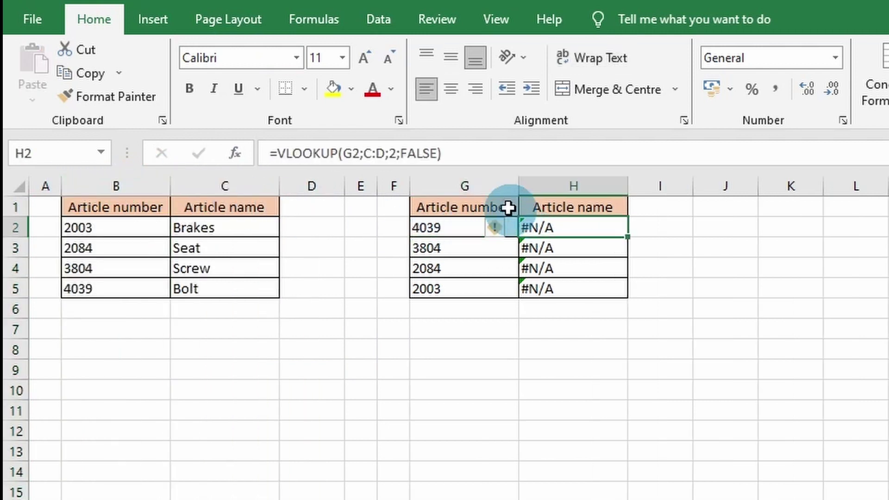
pyautogui.click(400, 154)
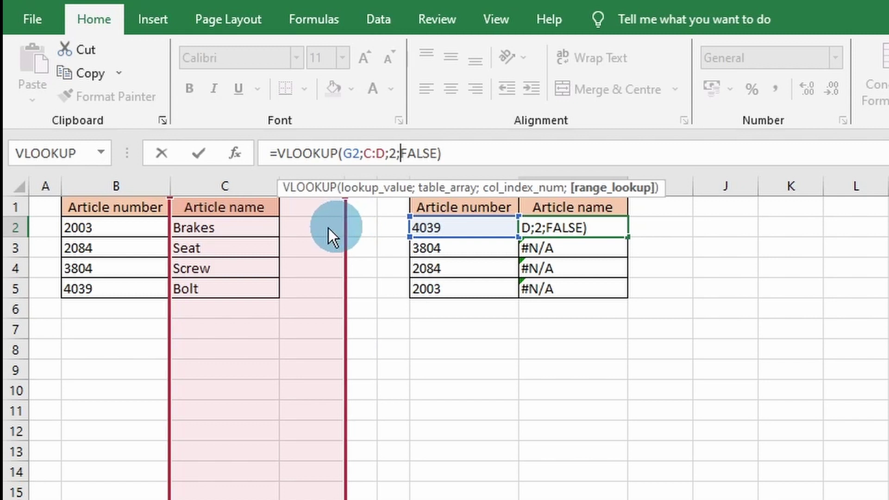
pyautogui.moveTo(328, 227); pyautogui.dragTo(249, 226)
pyautogui.press('Return')
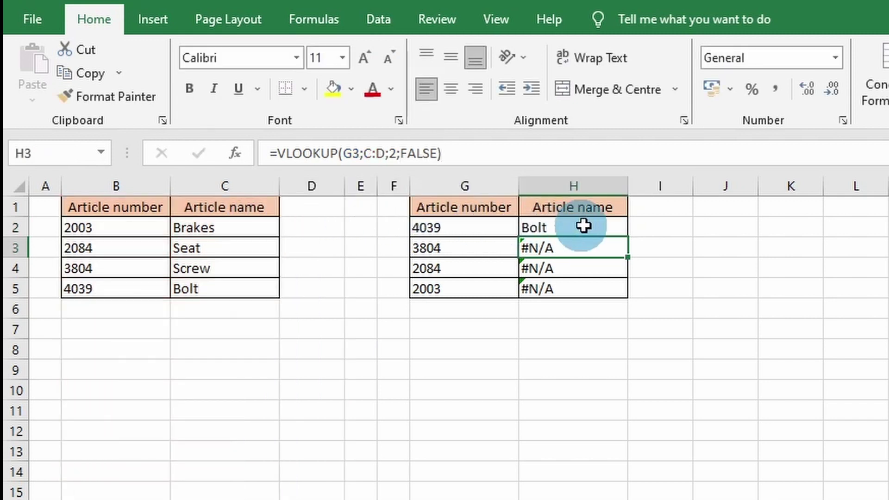
pyautogui.click(584, 225)
pyautogui.moveTo(627, 236); pyautogui.dragTo(634, 292)
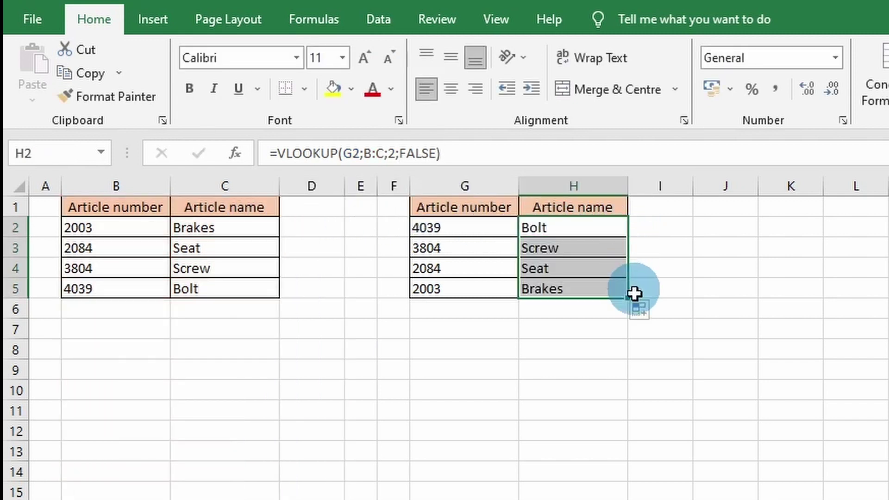
pyautogui.click(574, 346)
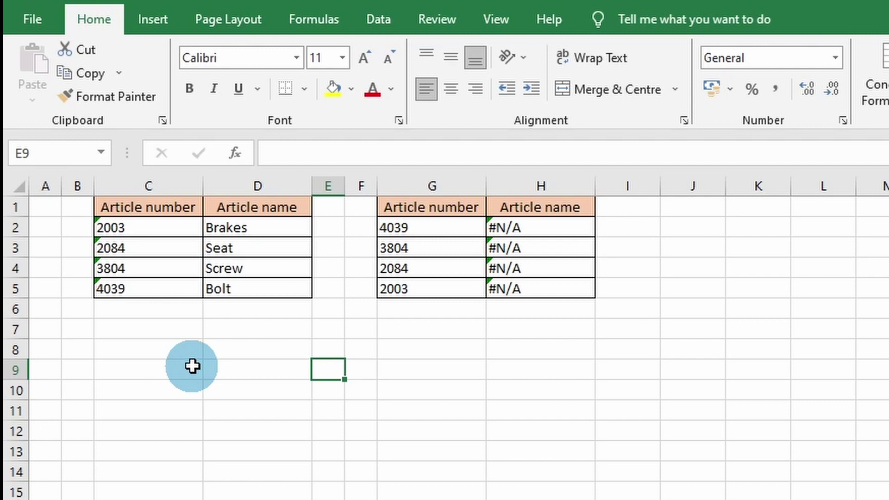
# Convert the text-stored article numbers in C2:C5 to numbers with Convert to Number.
pyautogui.click(120, 225)
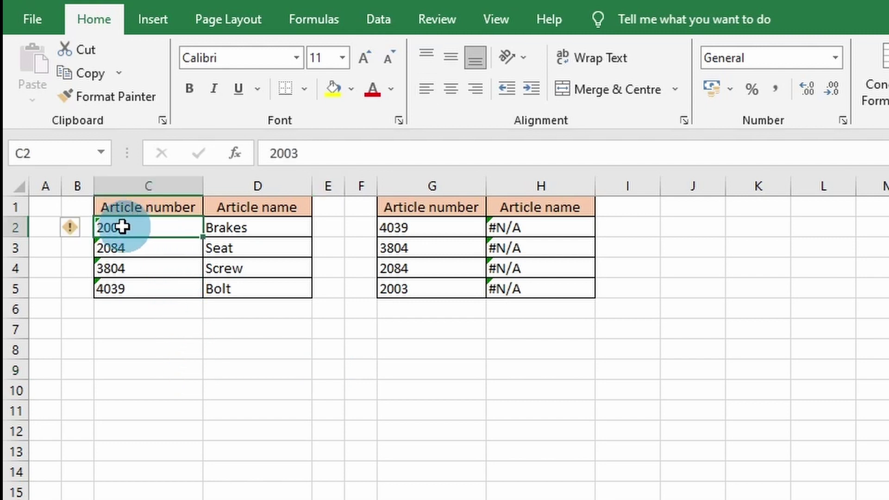
pyautogui.moveTo(132, 240); pyautogui.dragTo(134, 287)
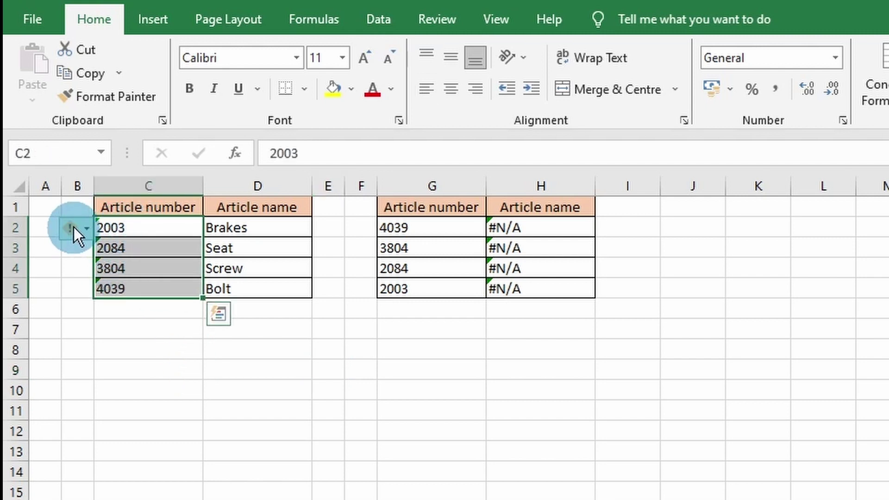
pyautogui.click(72, 228)
pyautogui.click(115, 285)
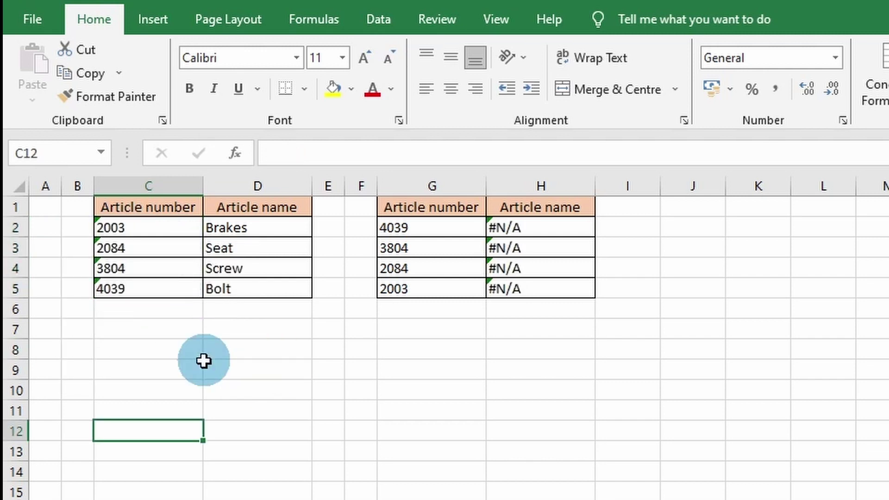
pyautogui.click(204, 362)
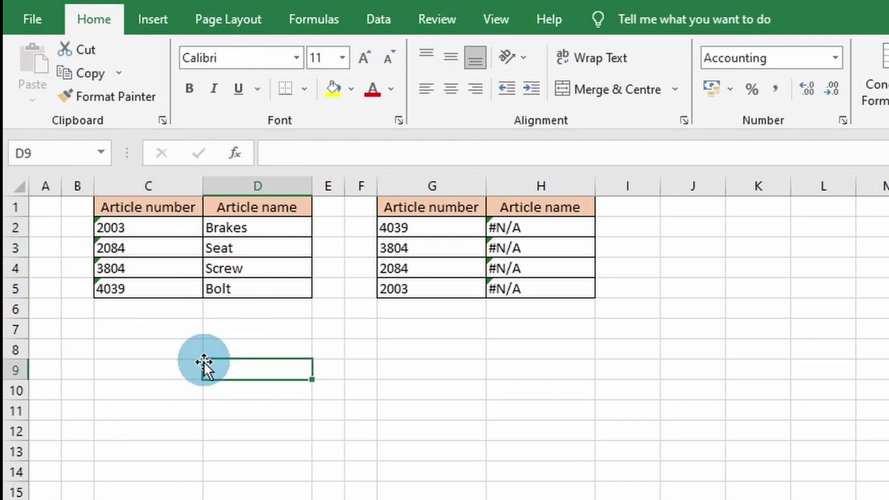
# Convert all of column C to numbers using Data > Text to Columns.
pyautogui.click(156, 188)
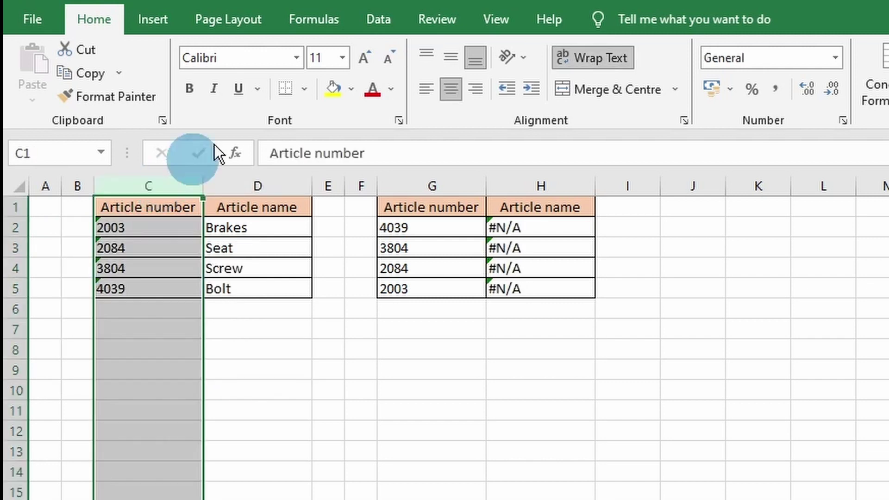
pyautogui.click(379, 9)
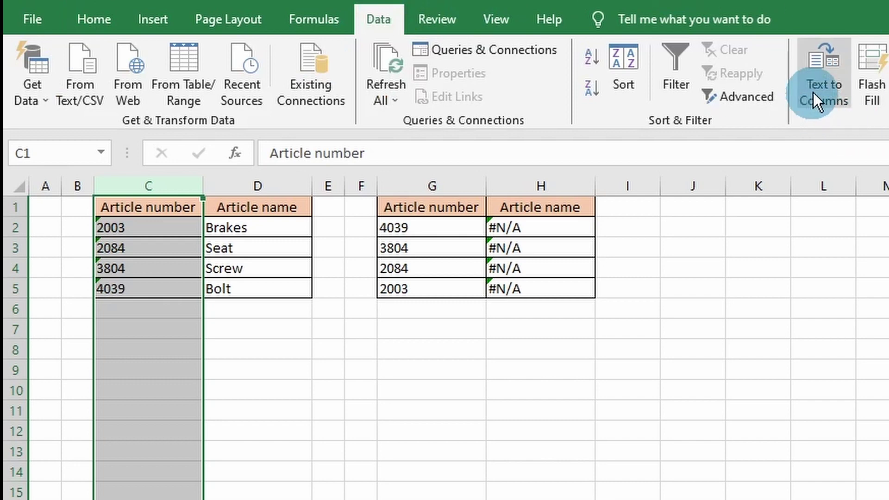
pyautogui.click(822, 83)
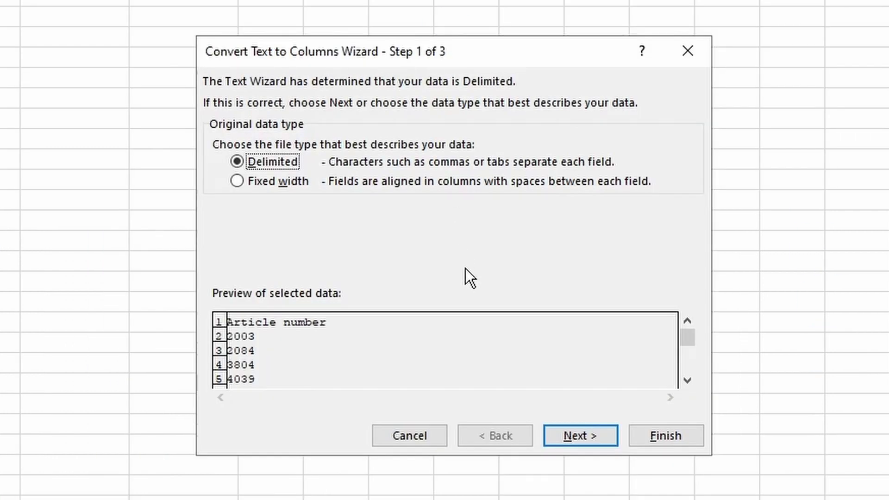
pyautogui.click(573, 436)
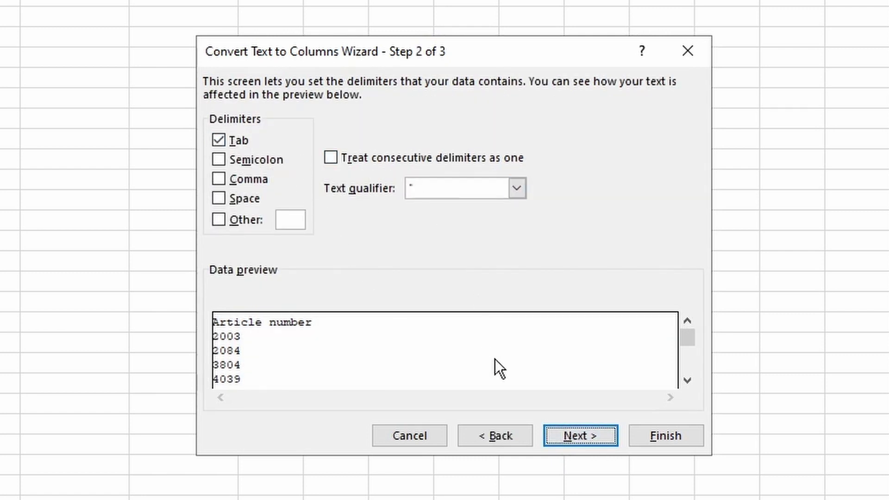
pyautogui.click(571, 436)
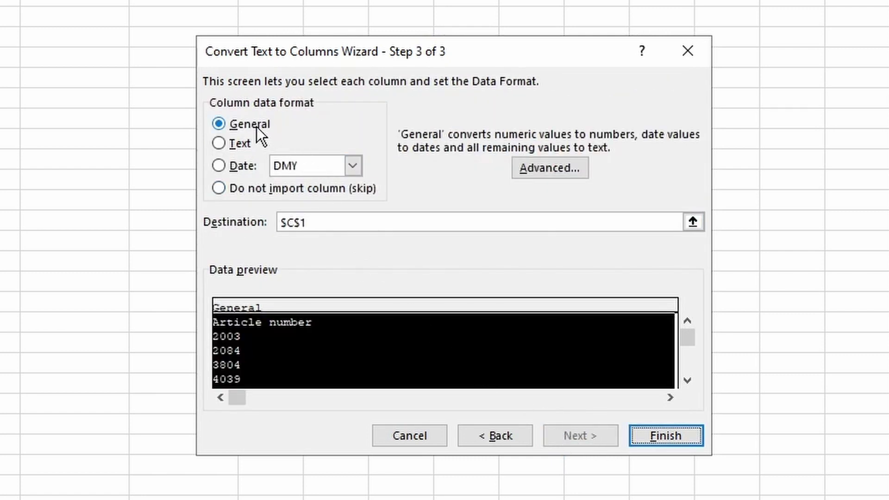
pyautogui.click(642, 437)
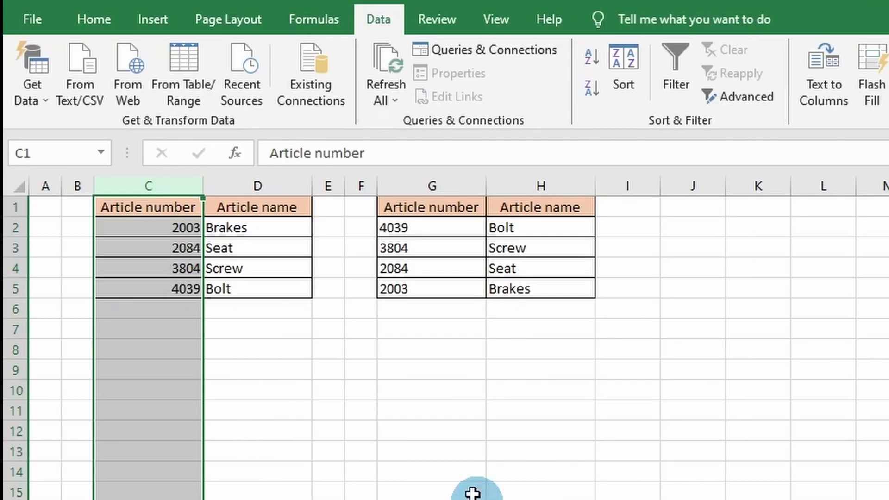
pyautogui.click(272, 359)
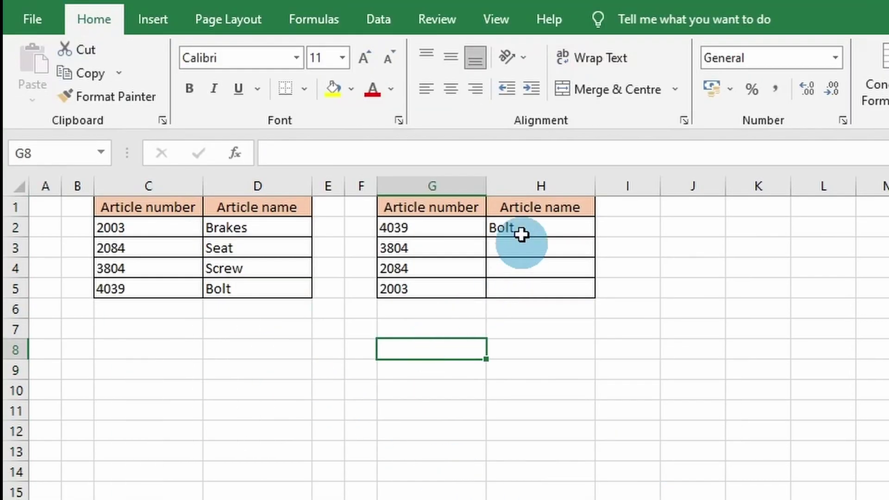
# Copy H2's VLOOKUP down to H5, then show H5's table range has shifted to C4:D8.
pyautogui.click(507, 226)
pyautogui.click(412, 153)
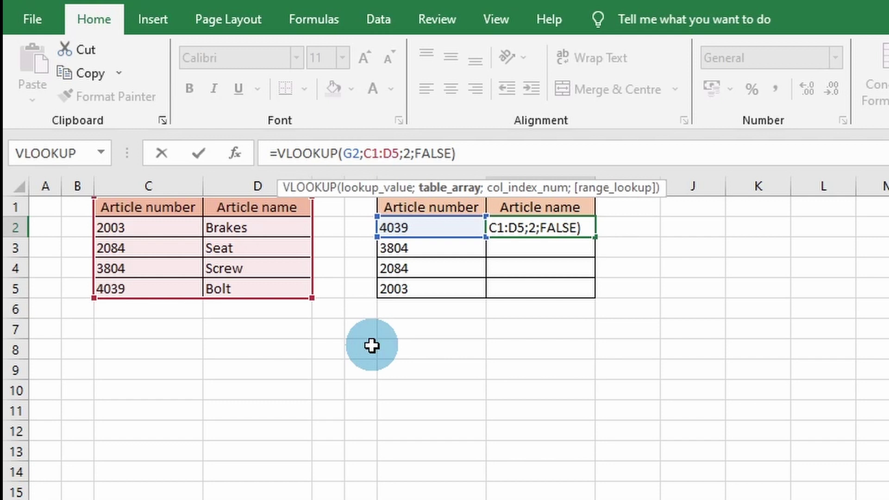
pyautogui.doubleClick(575, 227)
pyautogui.click(588, 271)
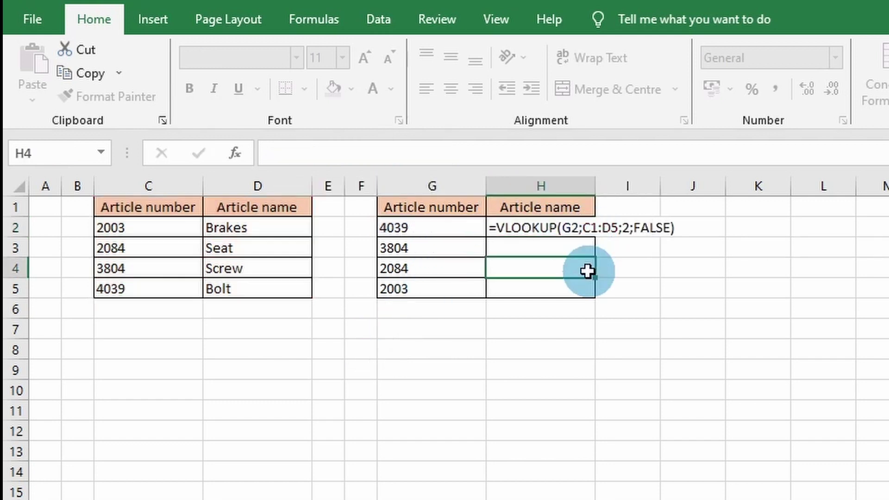
pyautogui.click(570, 225)
pyautogui.doubleClick(595, 236)
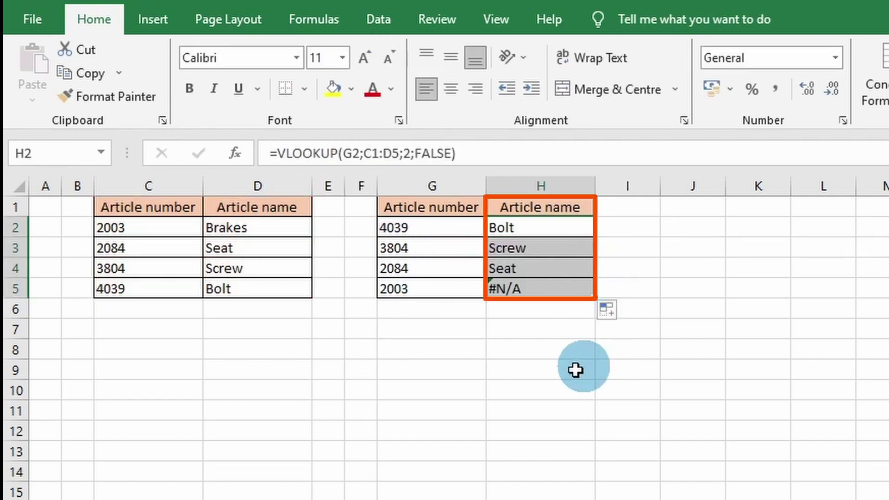
pyautogui.click(575, 369)
pyautogui.click(627, 363)
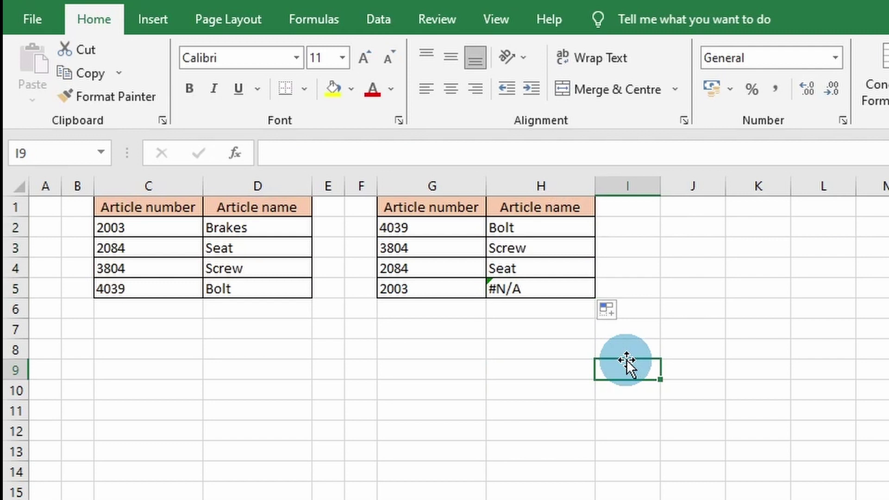
pyautogui.click(532, 291)
pyautogui.click(379, 154)
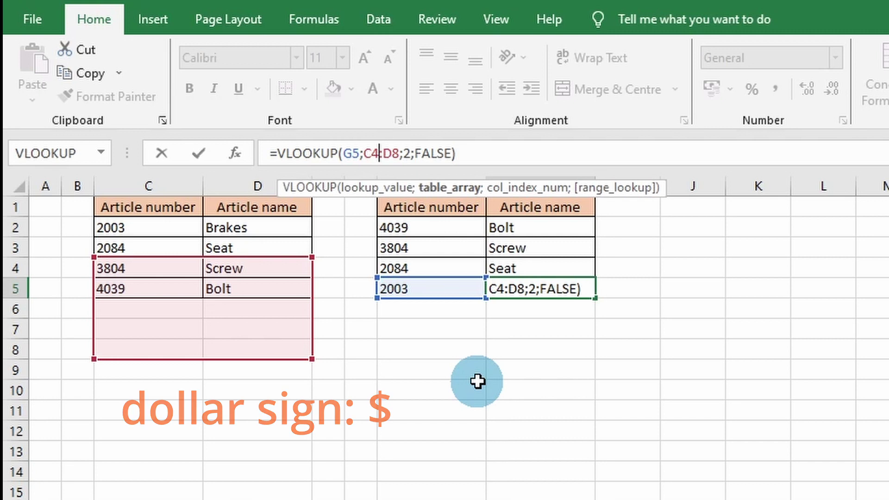
# Make H2's lookup range absolute as $C$1:$D$5 and copy it down to H5.
pyautogui.click(449, 357)
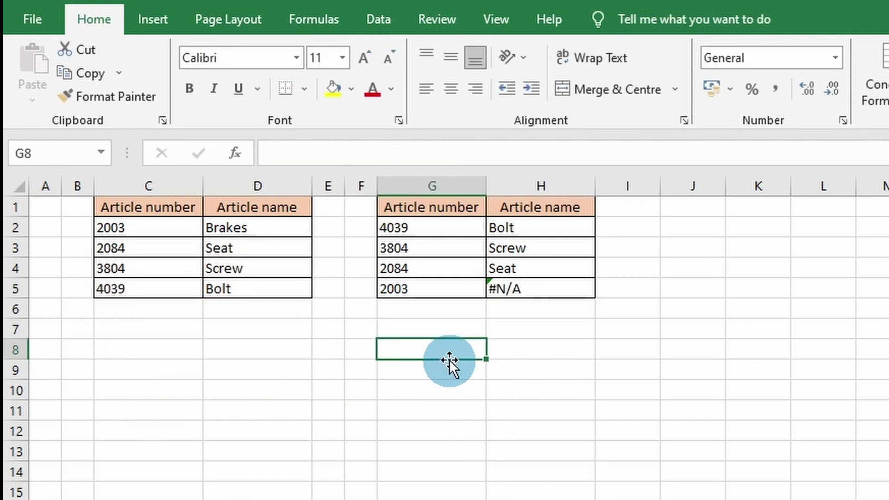
pyautogui.click(527, 225)
pyautogui.doubleClick(376, 155)
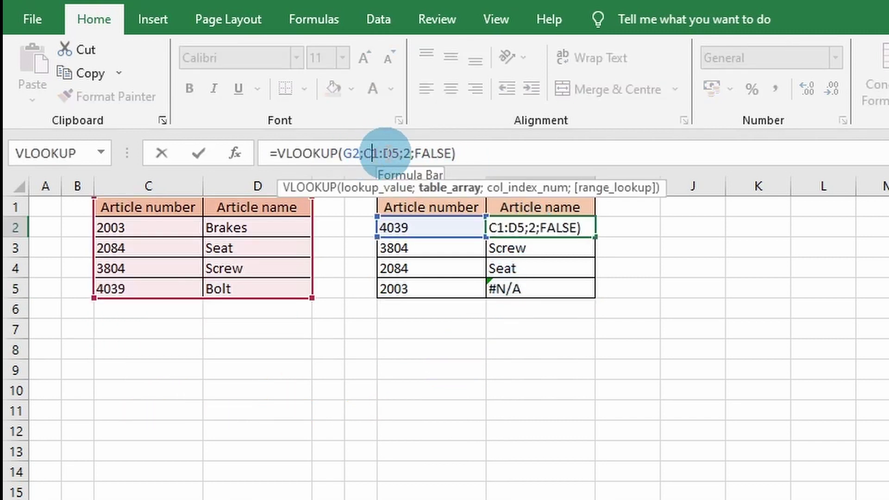
pyautogui.press('F4')
pyautogui.click(407, 153)
pyautogui.press('F4')
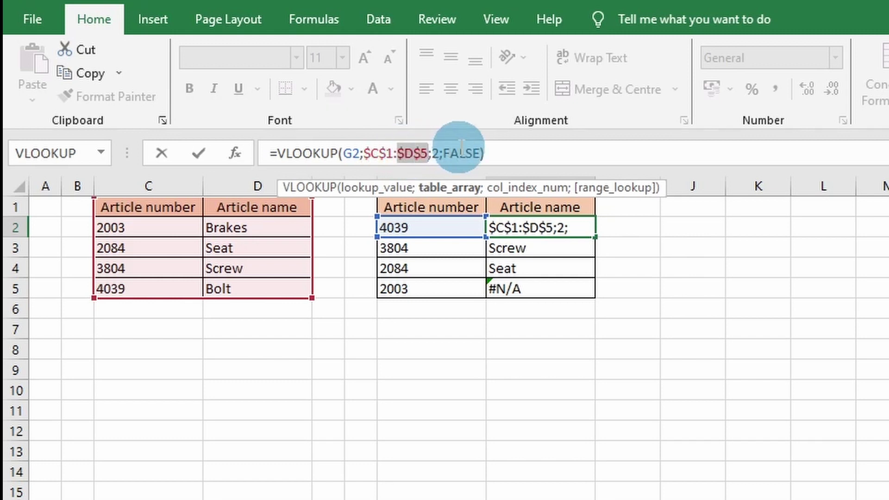
pyautogui.press('Return')
pyautogui.click(572, 229)
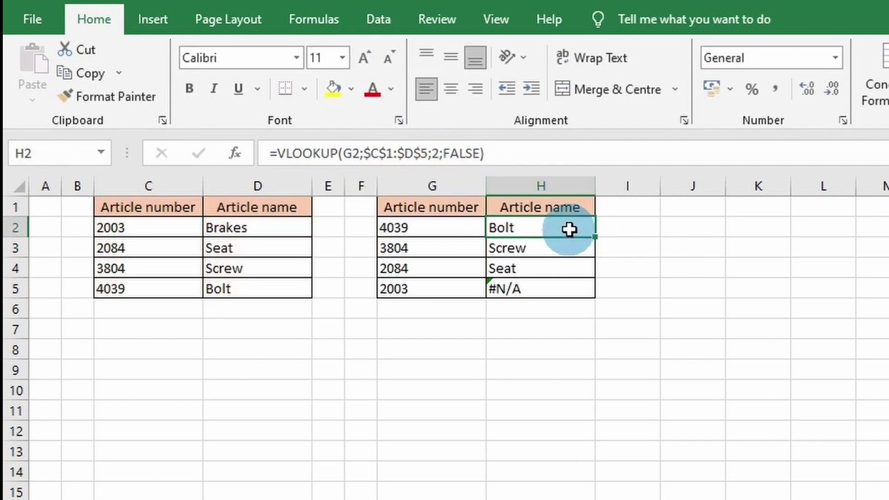
pyautogui.doubleClick(599, 237)
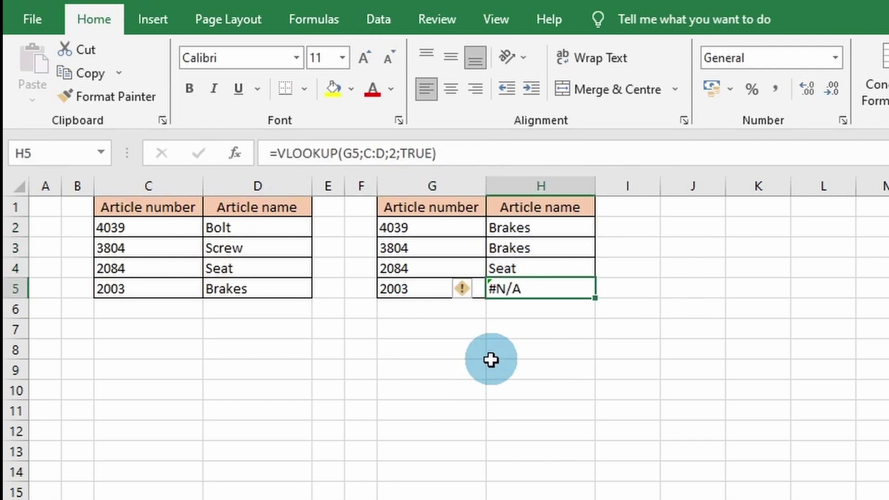
# Replace TRUE with FALSE in H2's VLOOKUP and copy the exact-match formula down to H5.
pyautogui.click(199, 356)
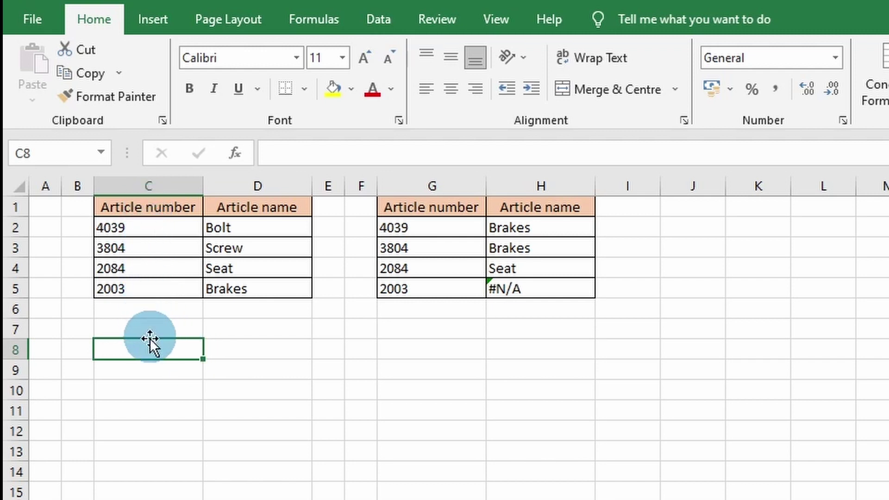
pyautogui.click(570, 235)
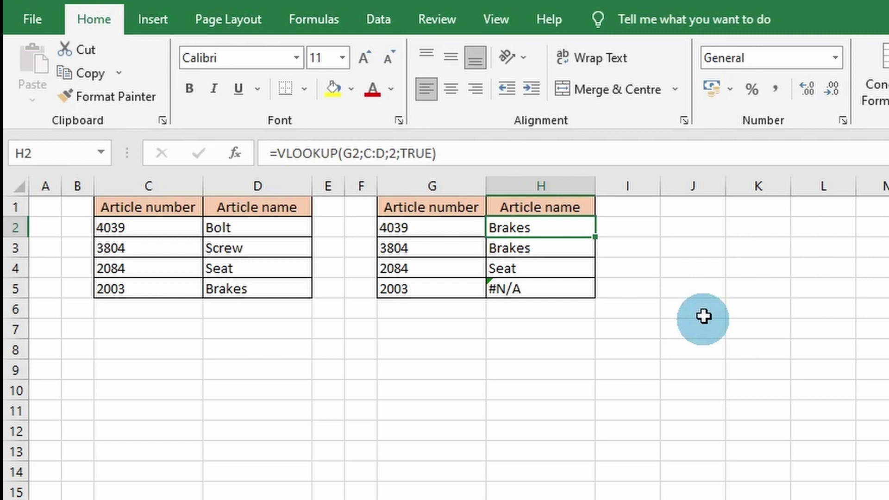
pyautogui.doubleClick(416, 153)
pyautogui.write('fals')
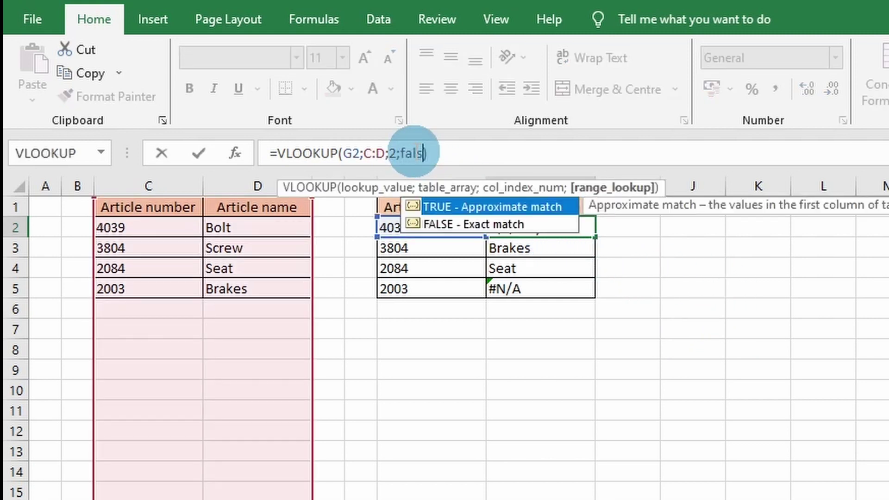
pyautogui.press('Down')
pyautogui.press('Tab')
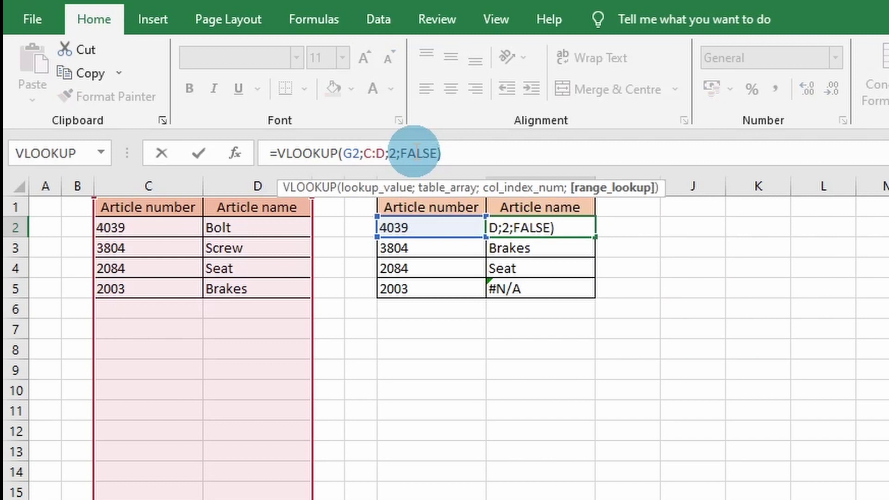
pyautogui.press('Return')
pyautogui.click(538, 229)
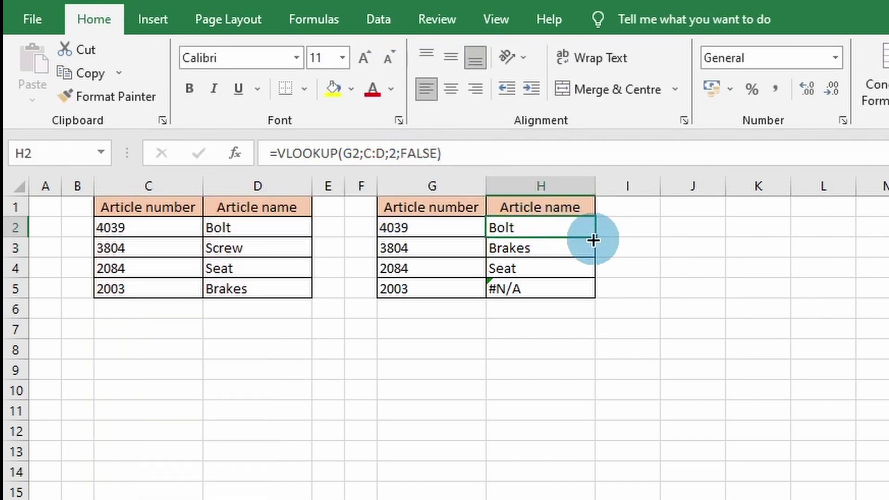
pyautogui.doubleClick(595, 238)
pyautogui.click(518, 345)
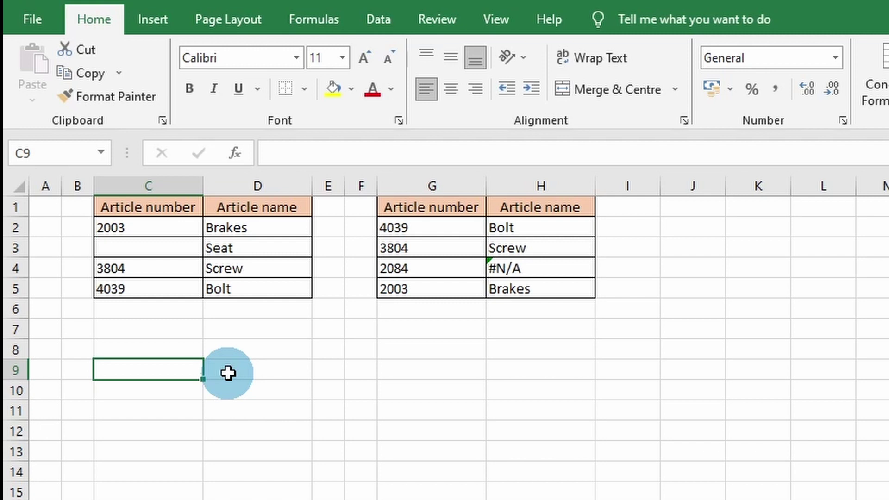
# Add filters to source table C1:D5 and search the Article number list for 2084.
pyautogui.moveTo(163, 207); pyautogui.dragTo(228, 281)
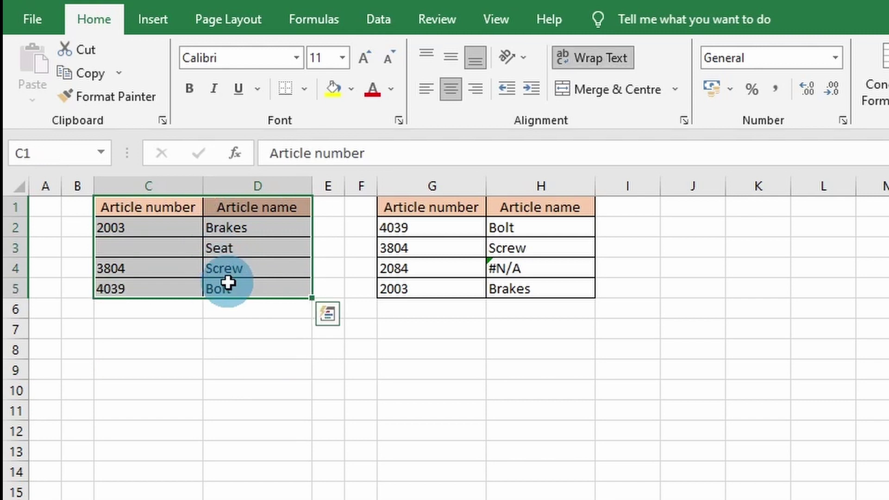
pyautogui.hotkey('ctrl', 'shift', 'l')
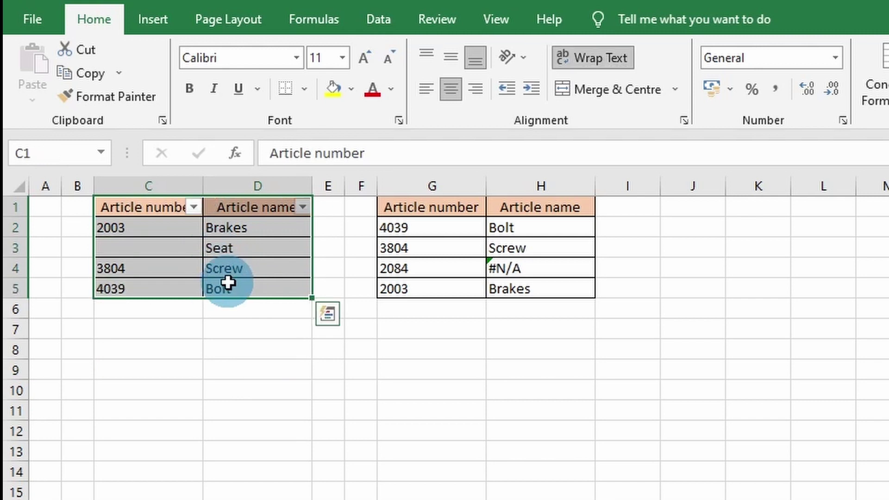
pyautogui.click(194, 208)
pyautogui.click(73, 410)
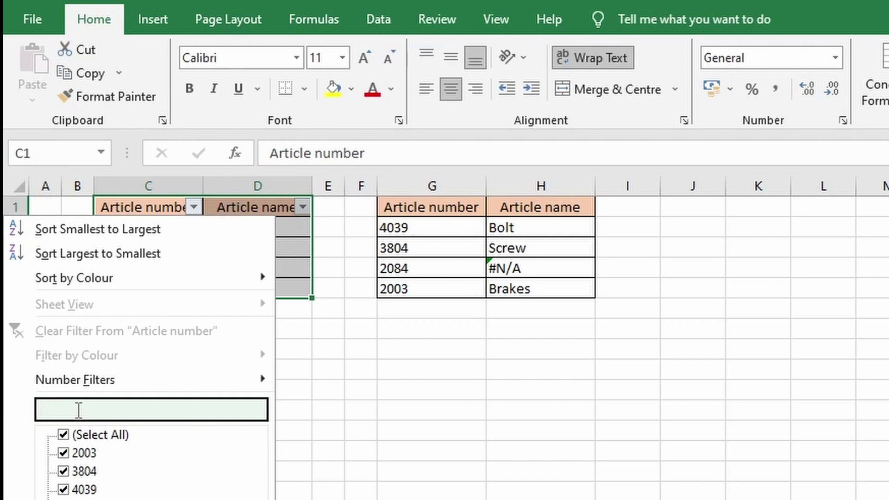
pyautogui.write('2084')
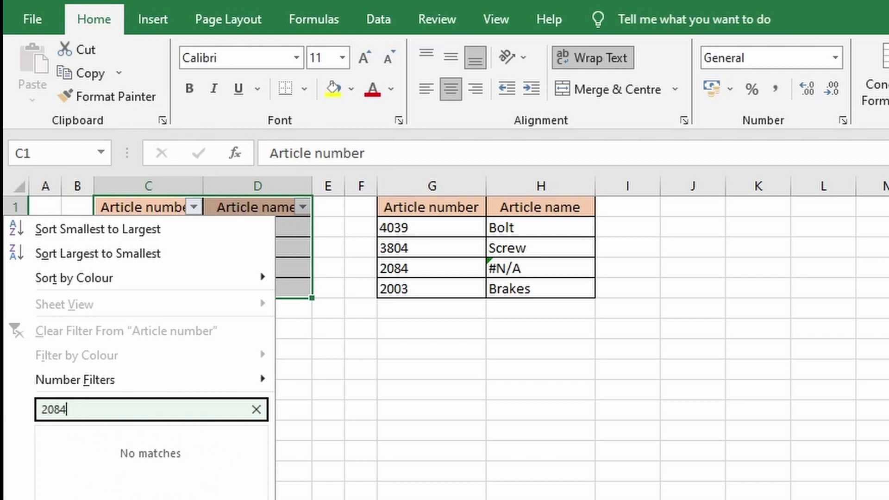
pyautogui.click(343, 357)
pyautogui.click(327, 355)
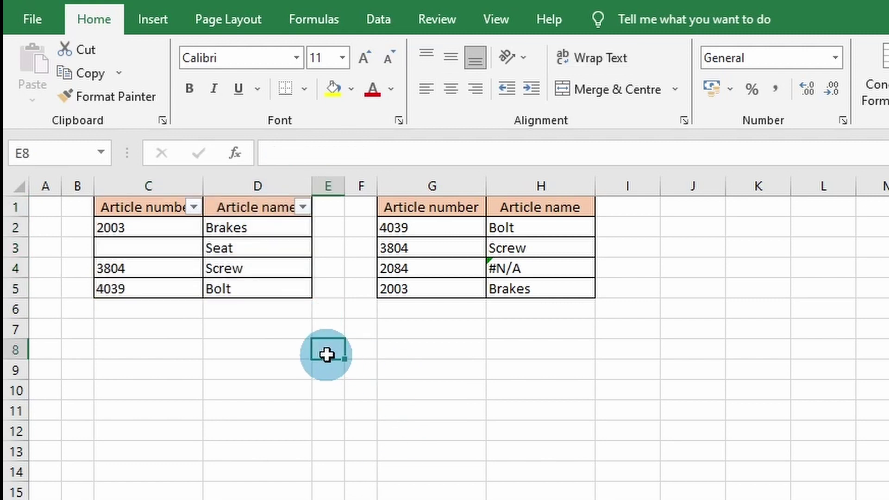
# Clear the 2084 row (G4:H4) from the lookup table.
pyautogui.click(293, 246)
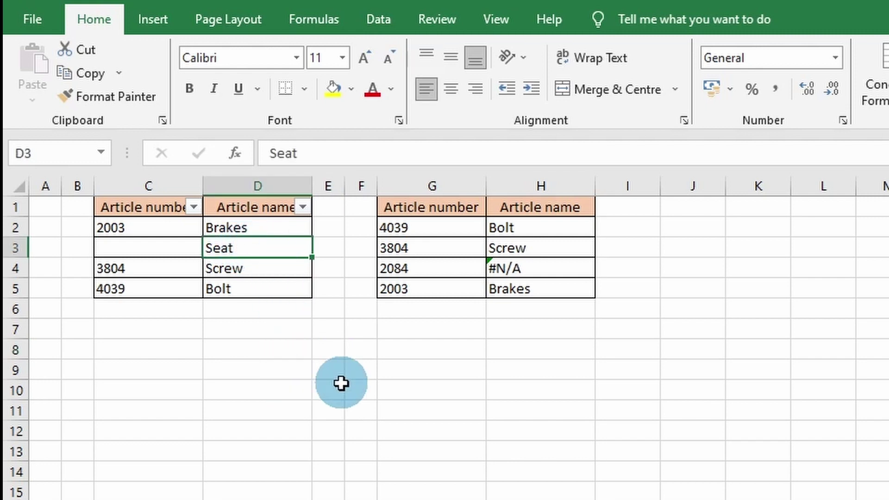
pyautogui.moveTo(429, 270); pyautogui.dragTo(543, 273)
pyautogui.press('Delete')
pyautogui.click(398, 405)
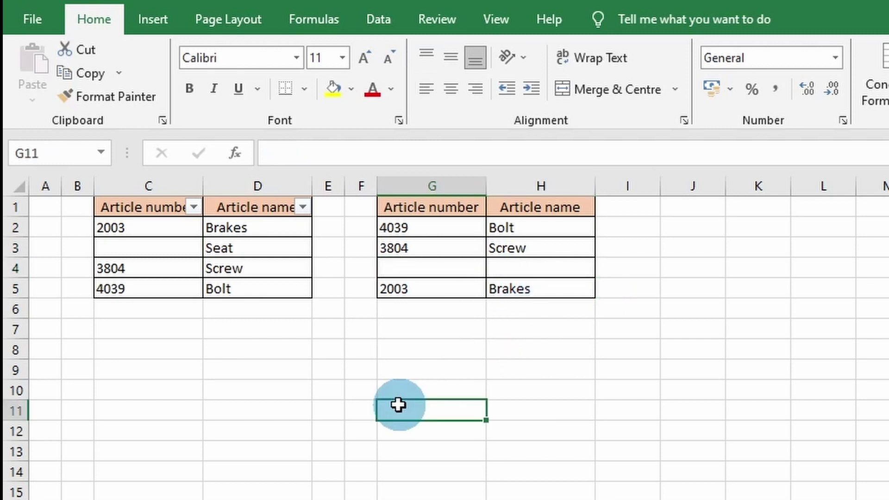